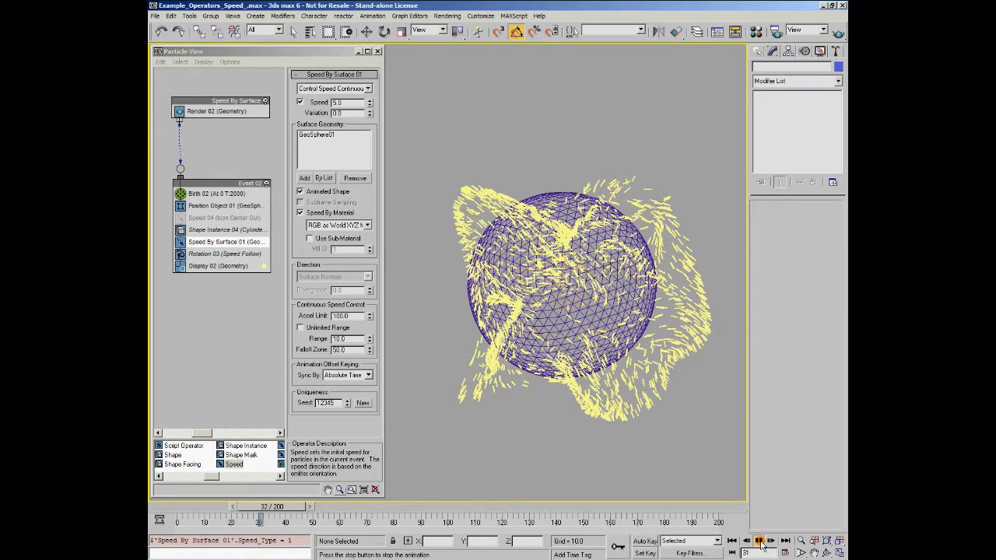
Return to frame 0, deactivate the Speed By Surface particle system and add a Cache operator below its Render operator
drag(240, 511, 168, 507)
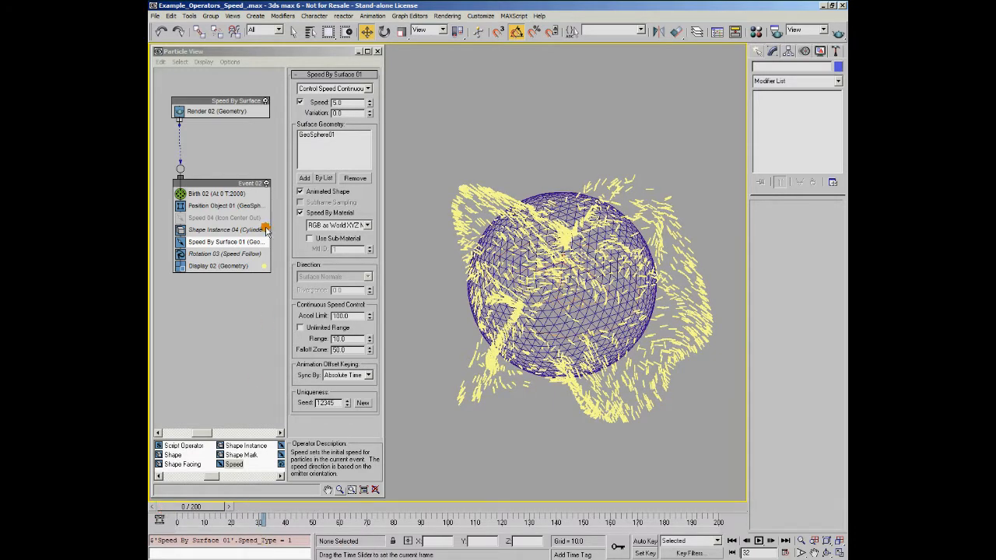
click(265, 101)
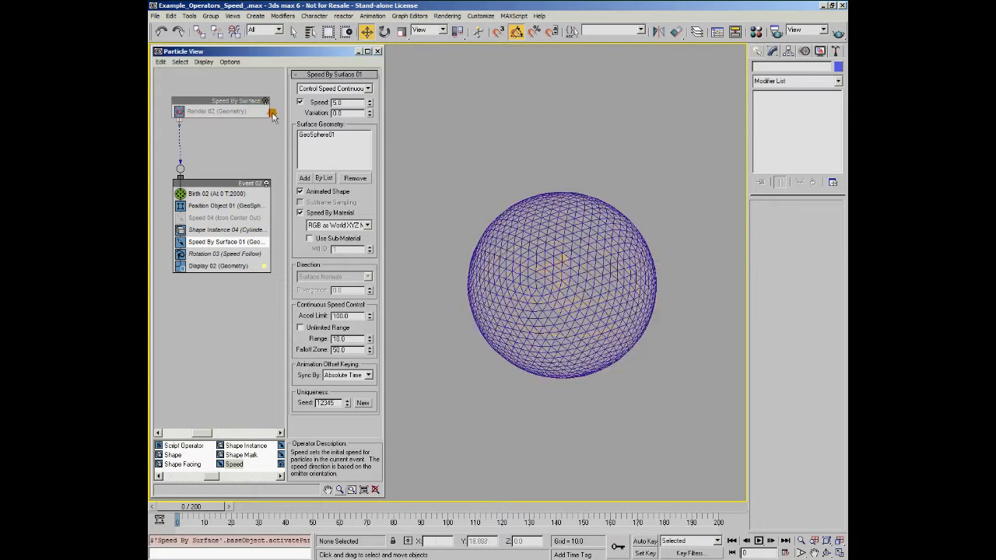
drag(214, 477, 268, 476)
drag(172, 455, 227, 118)
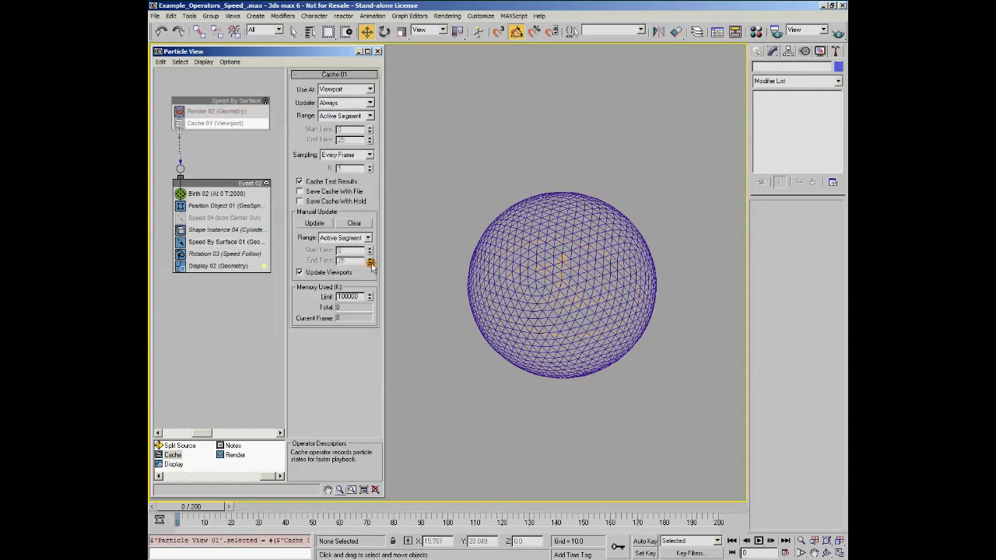
Raise the Cache operator's memory limit to 4194304 K and reactivate the Speed By Surface particle system
double_click(351, 296)
text(59999999)
key(Return)
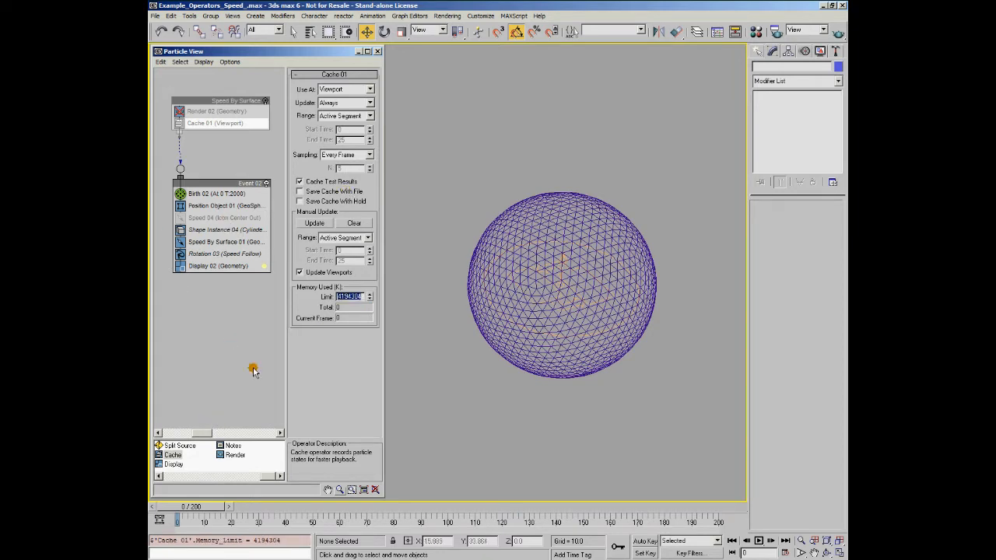
click(265, 102)
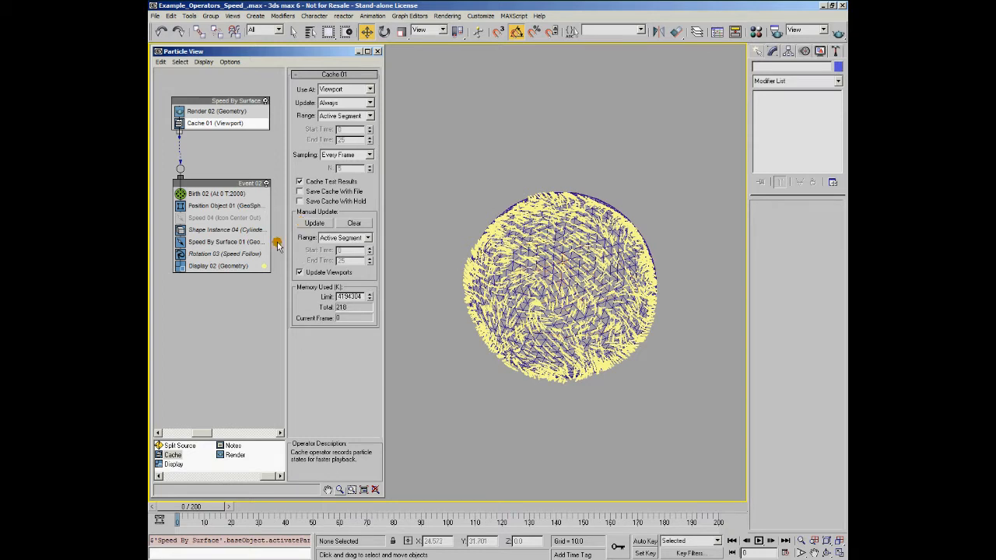
Play the animation to cache and preview the particle motion, and return to frame 0
click(758, 541)
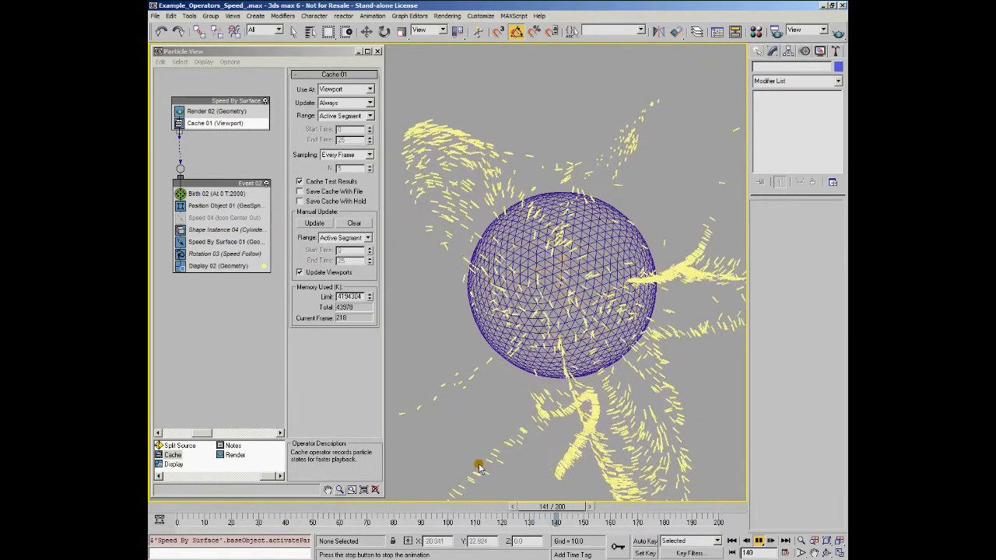
click(762, 540)
click(168, 510)
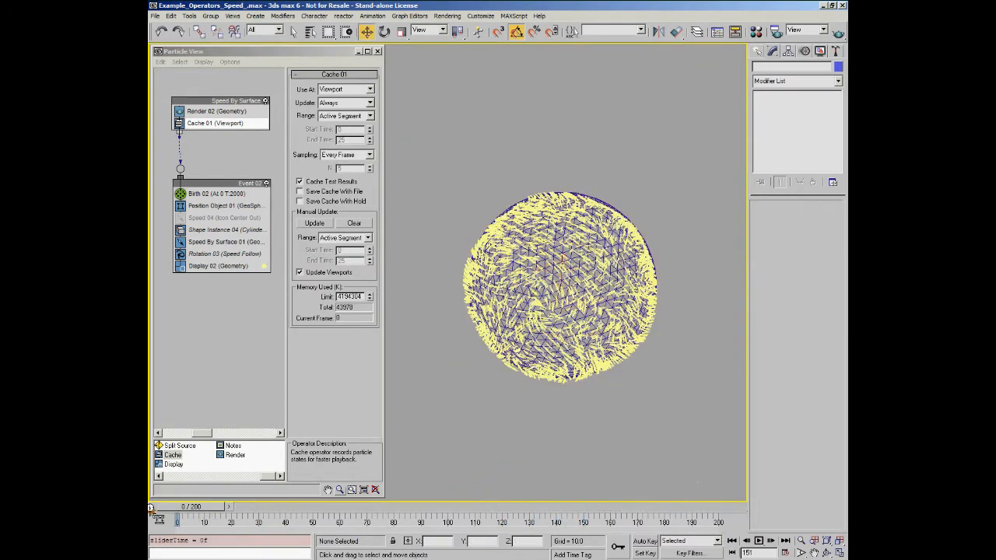
Delete the Cache 01 operator from the Speed By Surface event
click(216, 115)
click(218, 124)
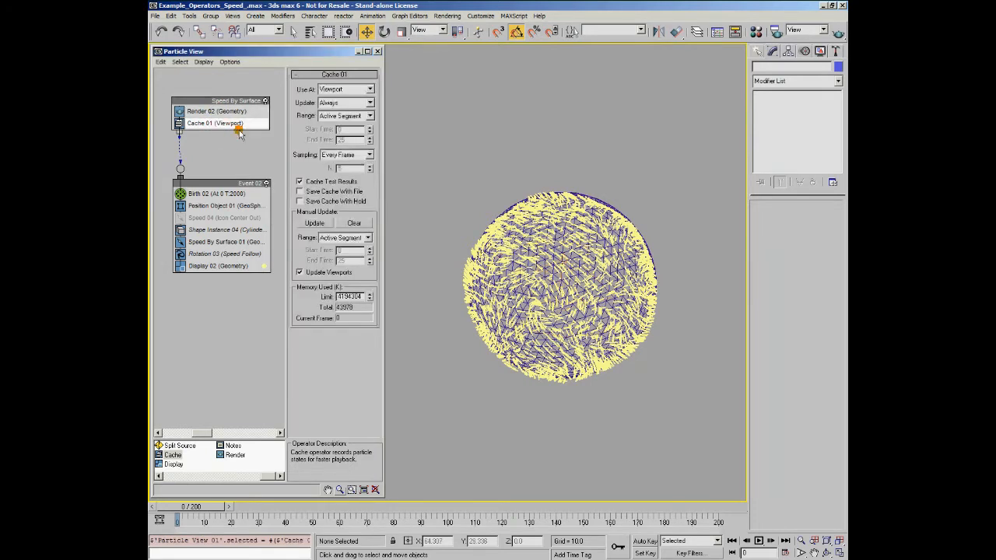
key(Delete)
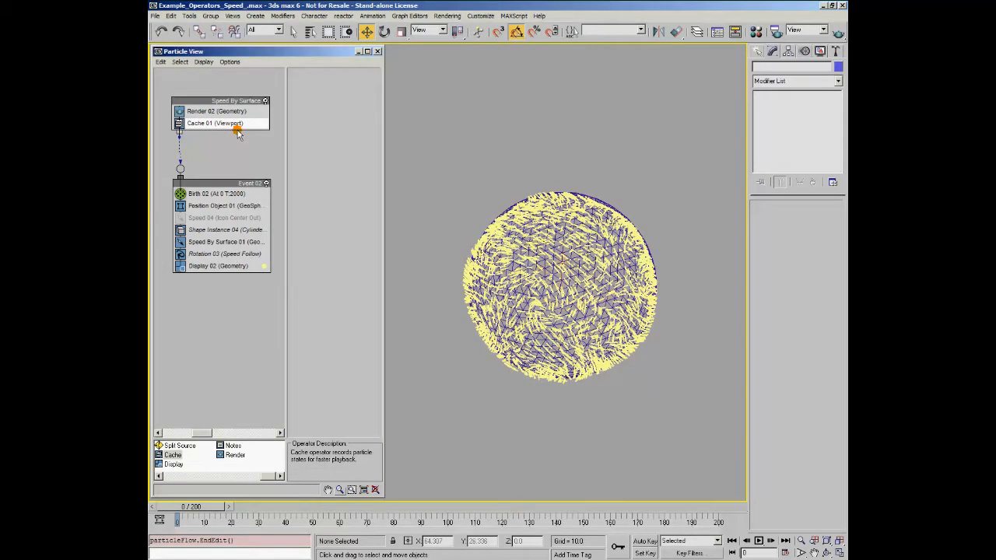
In the Speed By Surface 01 operator, turn off Animated Shape and change the speed mode to Set Speed Once
click(210, 246)
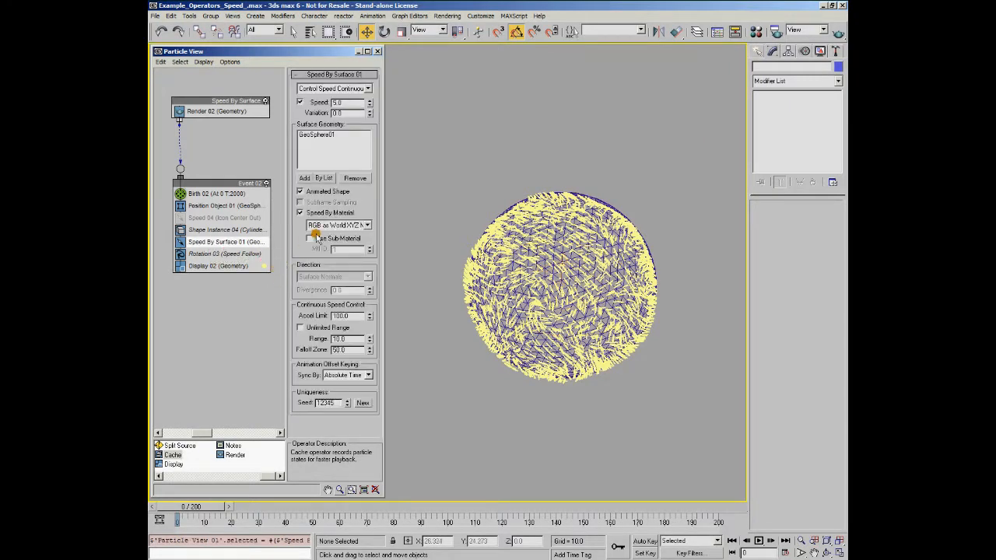
click(301, 192)
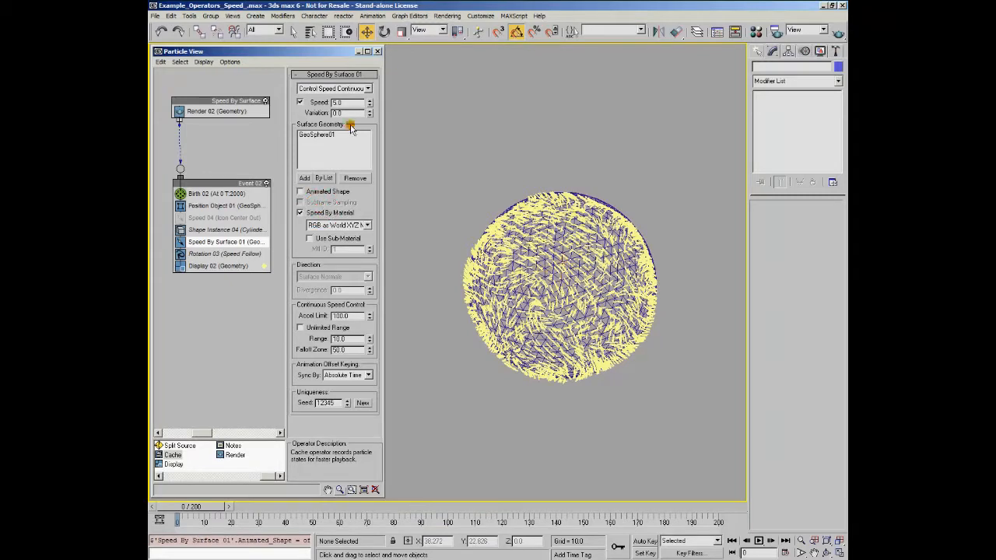
click(367, 89)
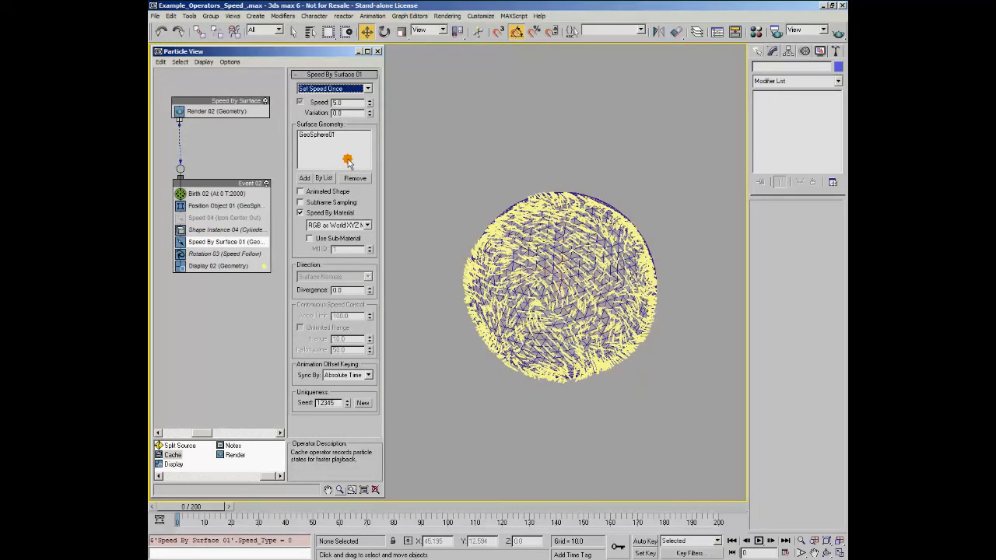
Set the material speed type to Grayscale Multiplier and turn off Speed By Material
click(367, 225)
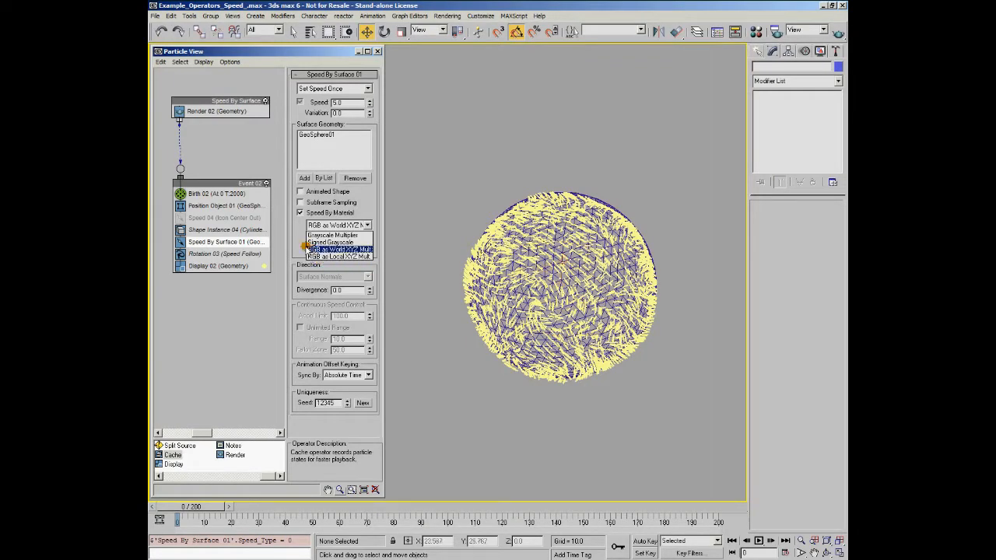
click(335, 235)
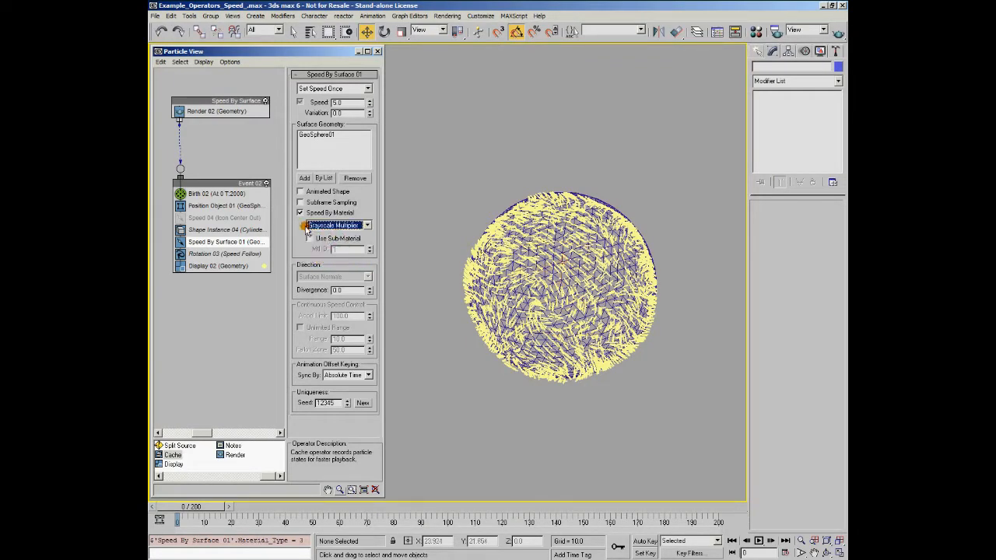
click(301, 213)
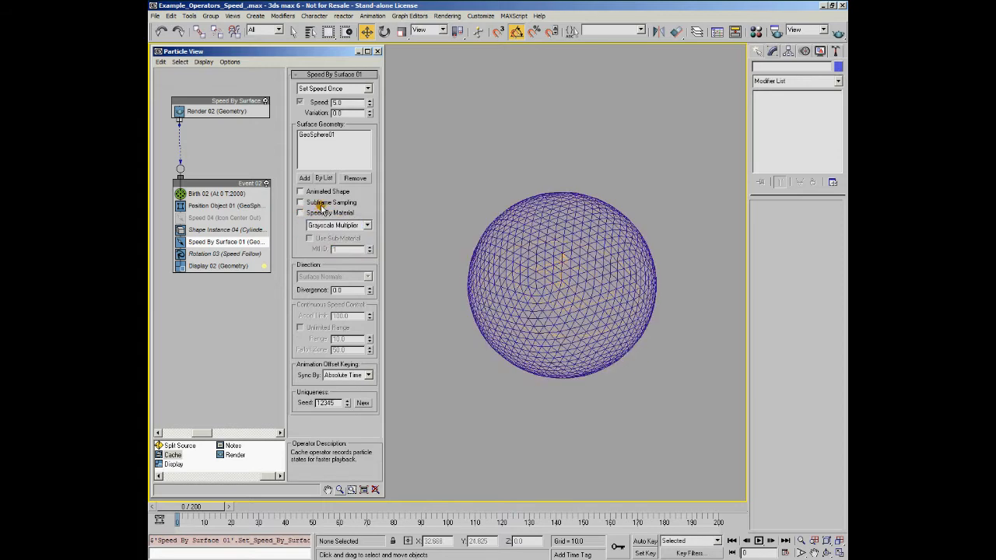
Preview the particles leaving the sphere along its surface normals and return to frame 0
click(757, 540)
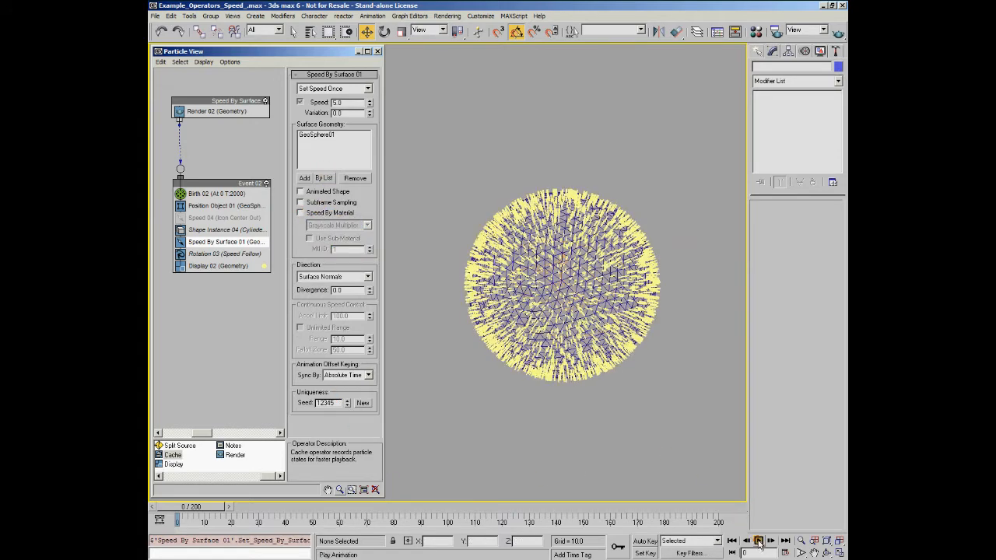
click(756, 541)
drag(199, 507, 164, 511)
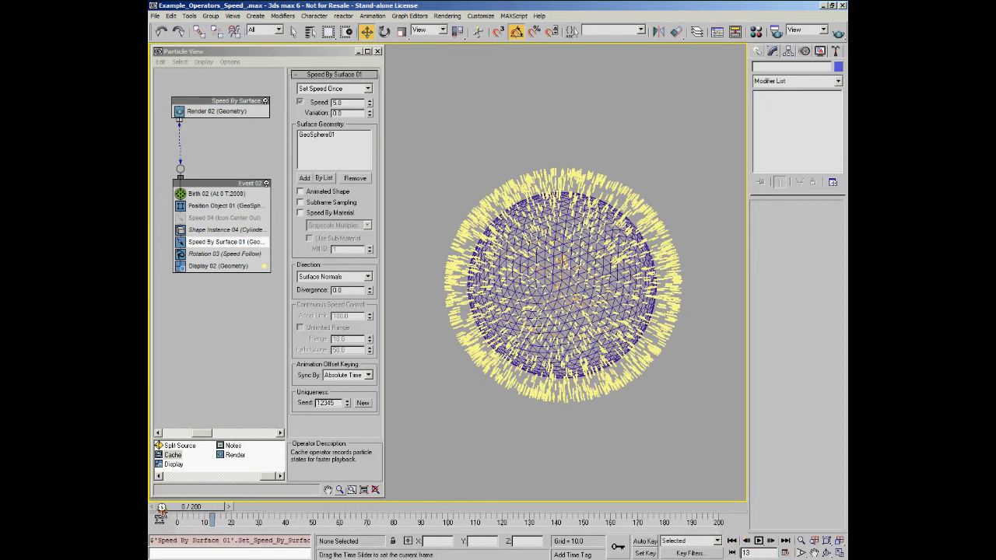
Set the Birth 02 operator's particle amount to 50 and play the animation
click(224, 193)
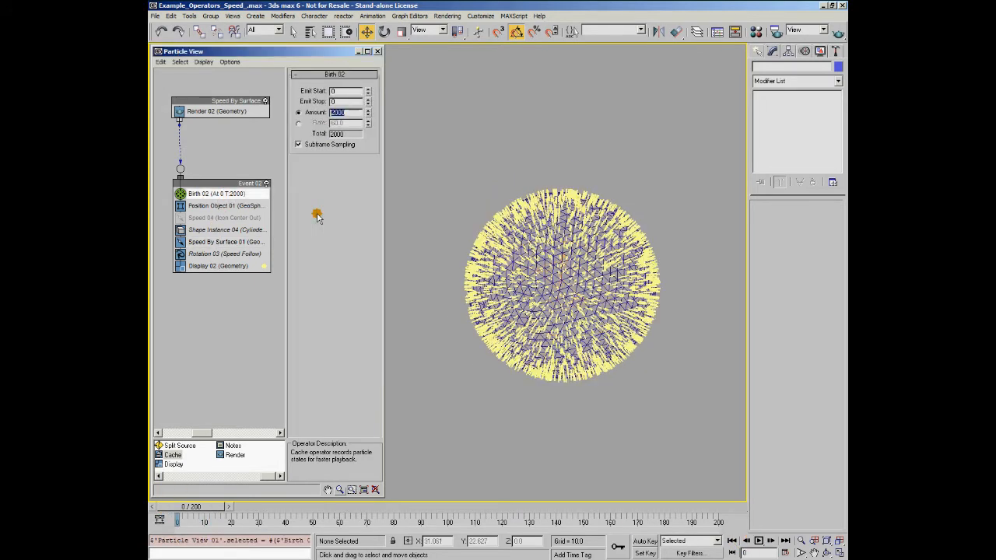
text(50)
key(Return)
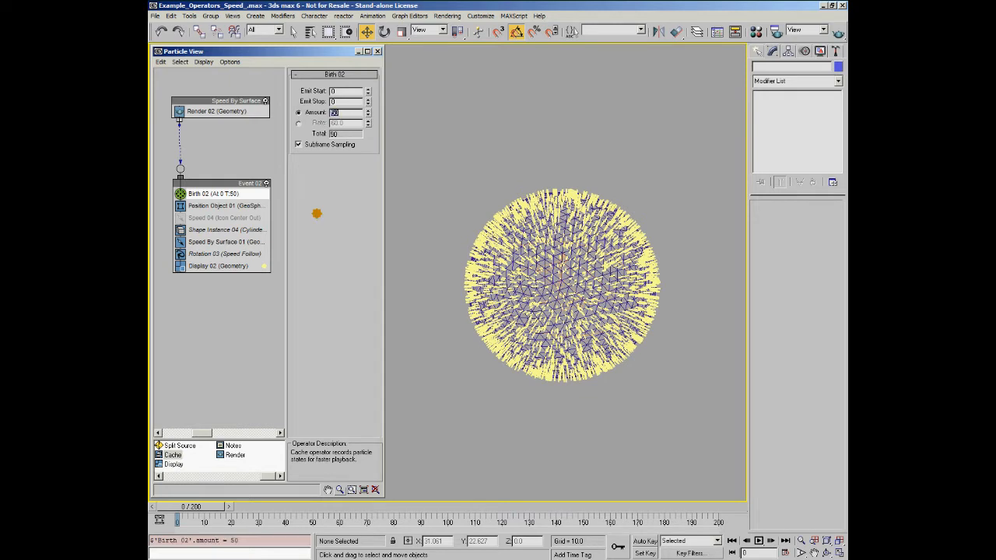
click(752, 539)
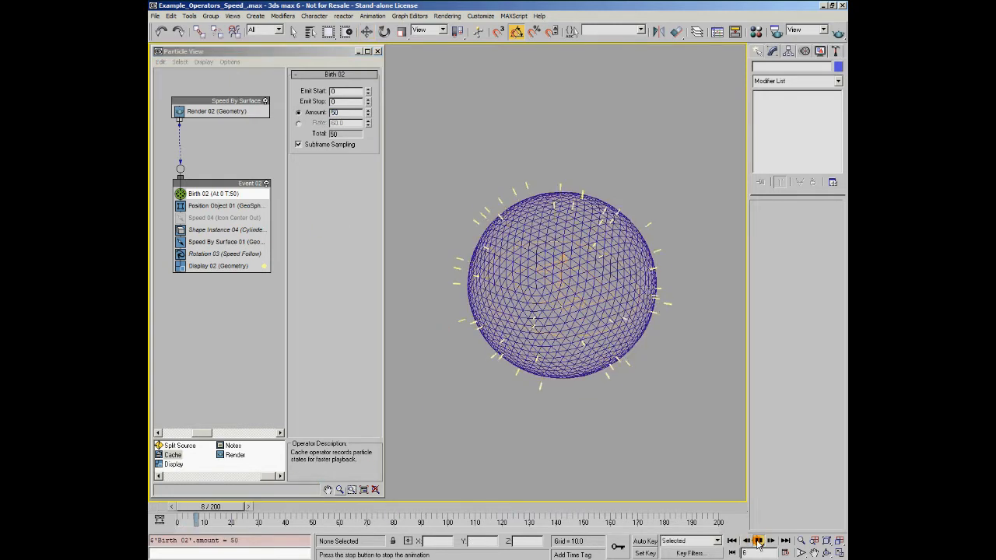
Review the Direction options of the Speed By Surface 01 operator, keeping Surface Normals selected
click(218, 242)
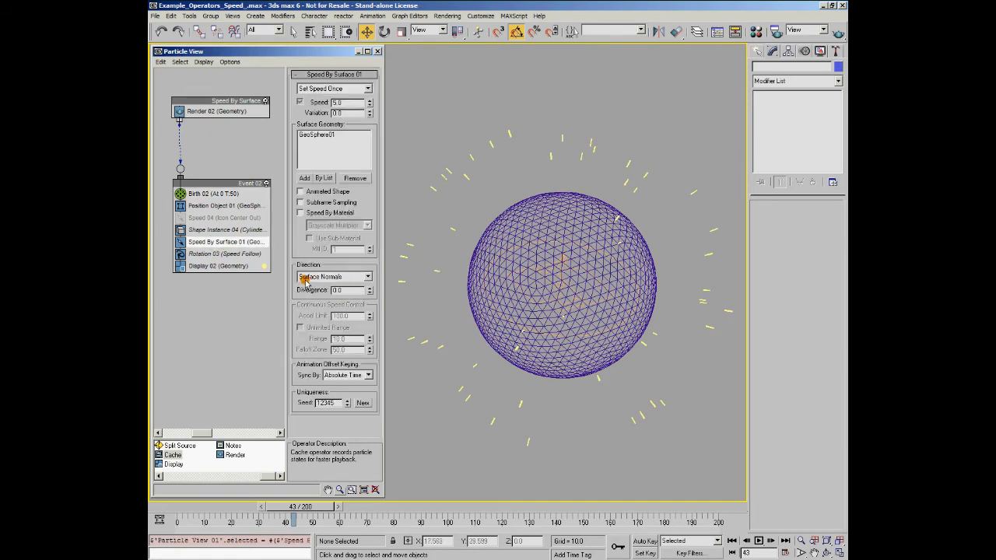
click(367, 276)
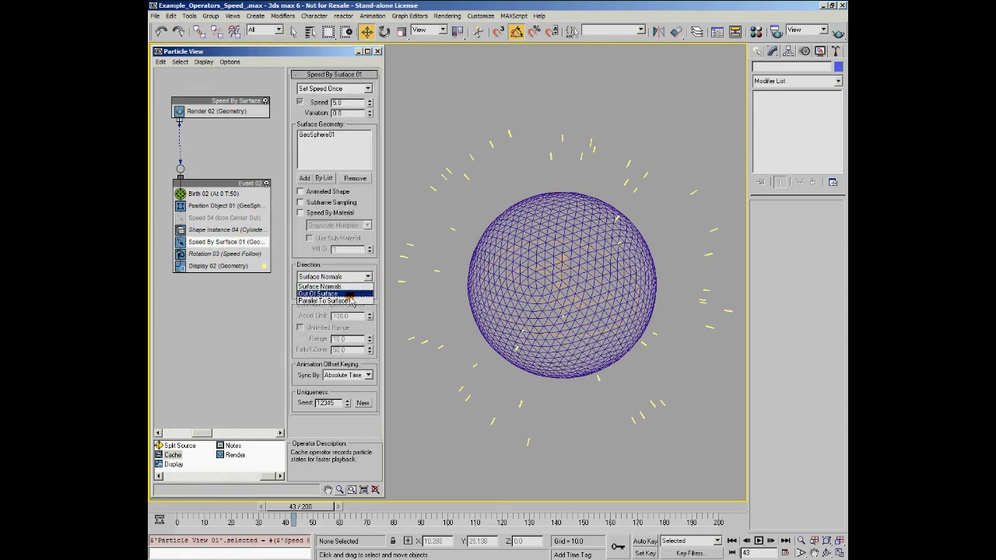
click(318, 286)
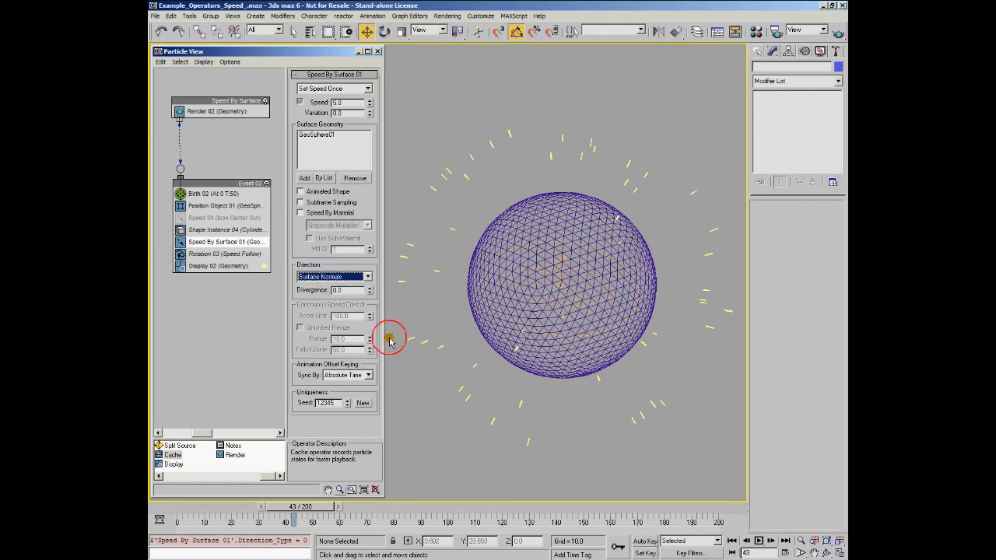
click(368, 277)
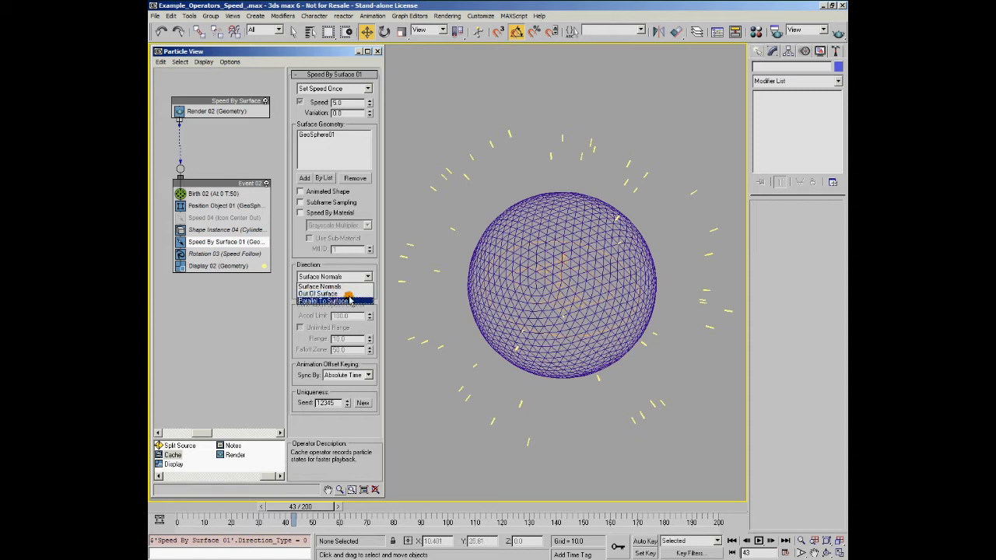
click(315, 286)
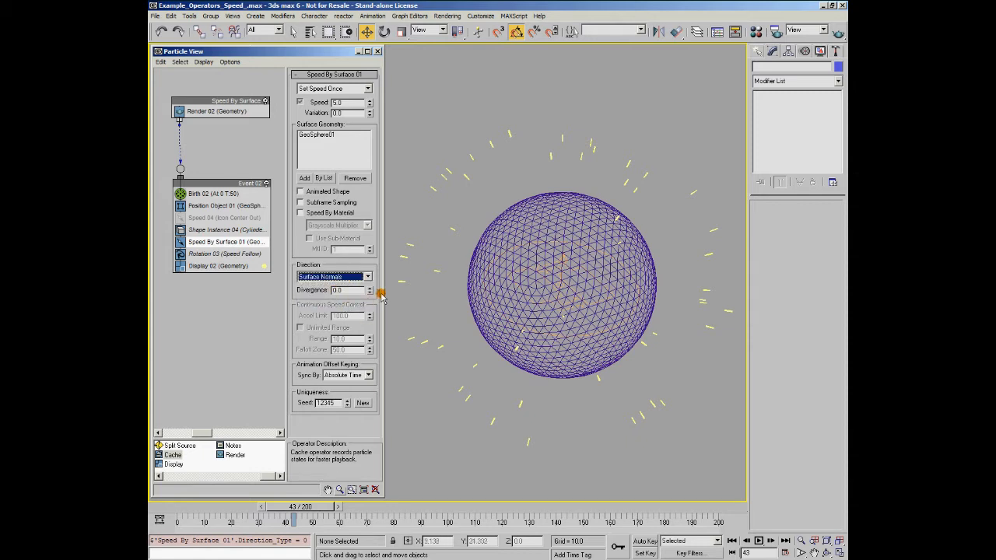
Set the direction's Divergence to 25, preview the particle motion and return to frame 0
drag(371, 288, 369, 271)
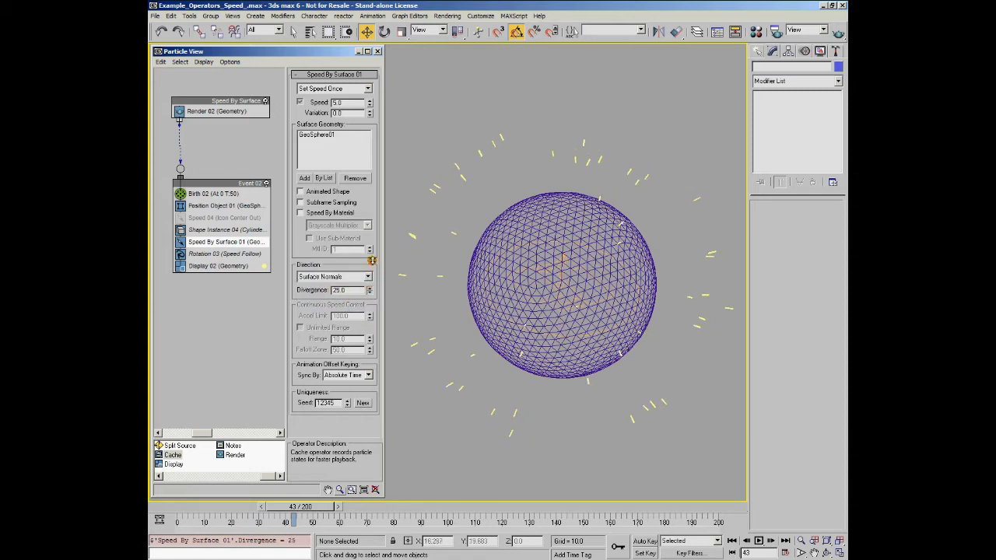
click(759, 541)
click(759, 541)
drag(273, 509, 168, 513)
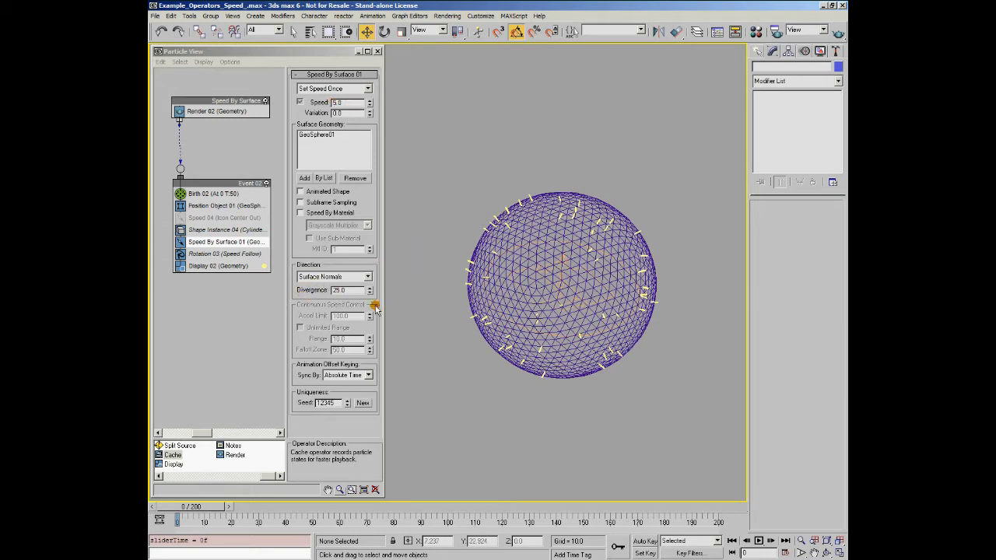
Examine the Sync By options for animation offset keying, leaving Absolute Time selected
click(368, 375)
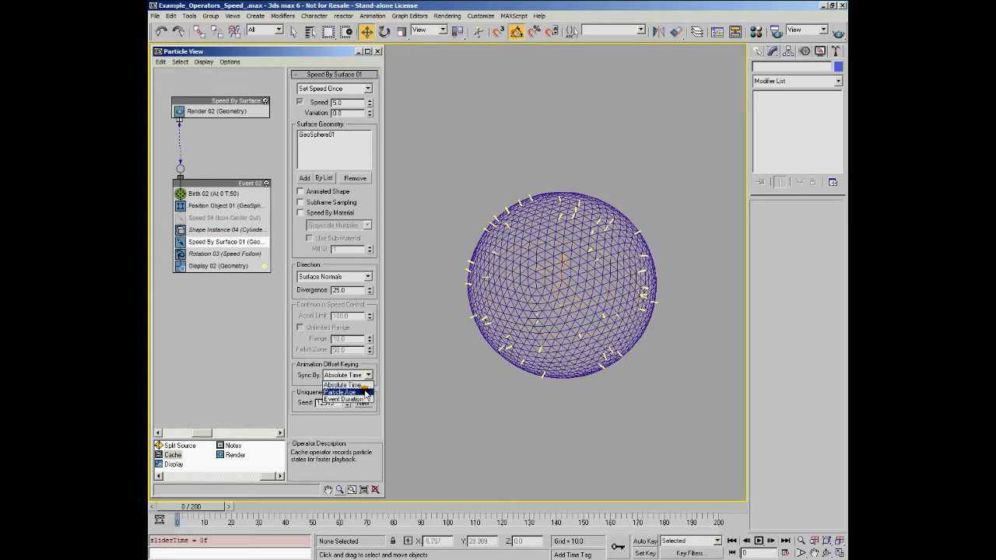
click(306, 363)
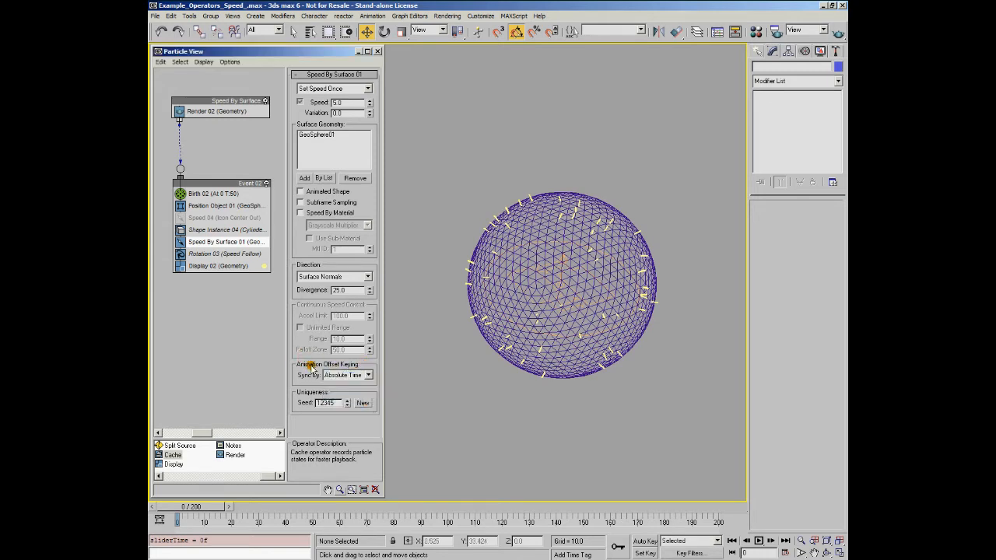